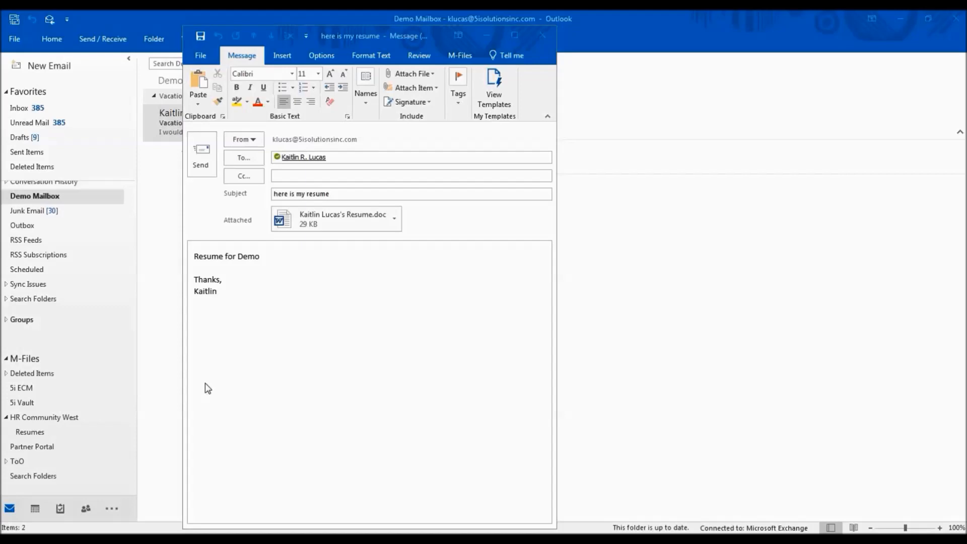
Send the 'here is my resume' email with its Word attachment and switch to the HR Community West vault.
click(196, 159)
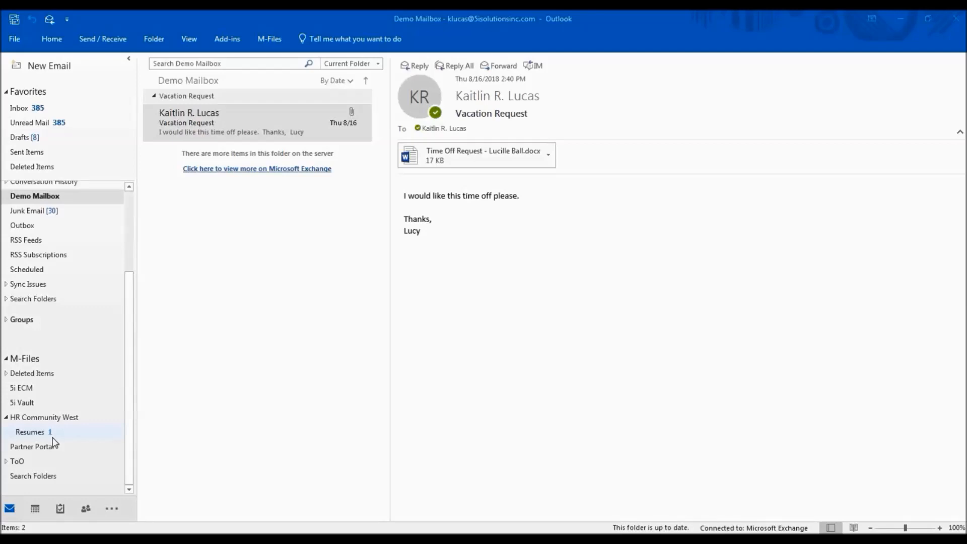
mouse_move(236, 540)
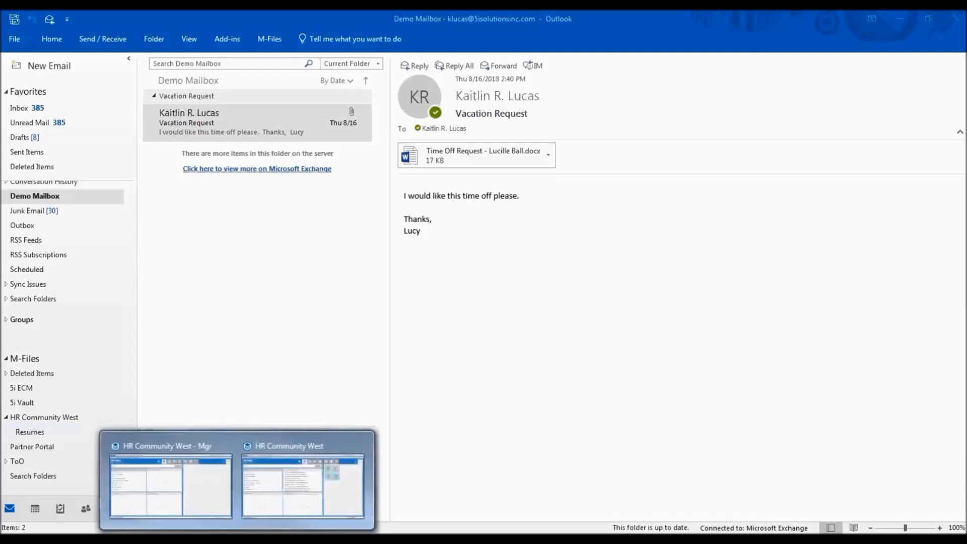
click(275, 487)
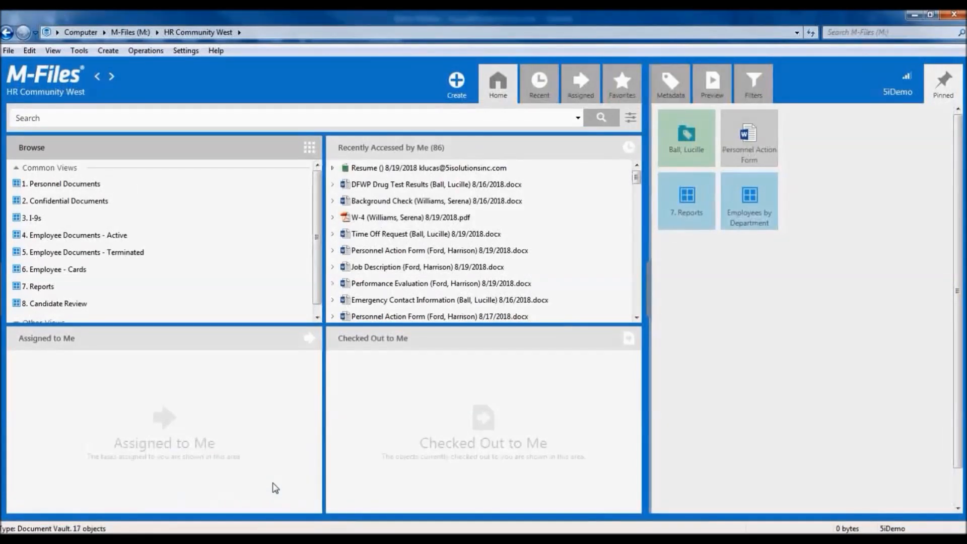
Open 8. Candidate Review and expand the received Resume to reveal the Word file and Message.msg.
double_click(80, 304)
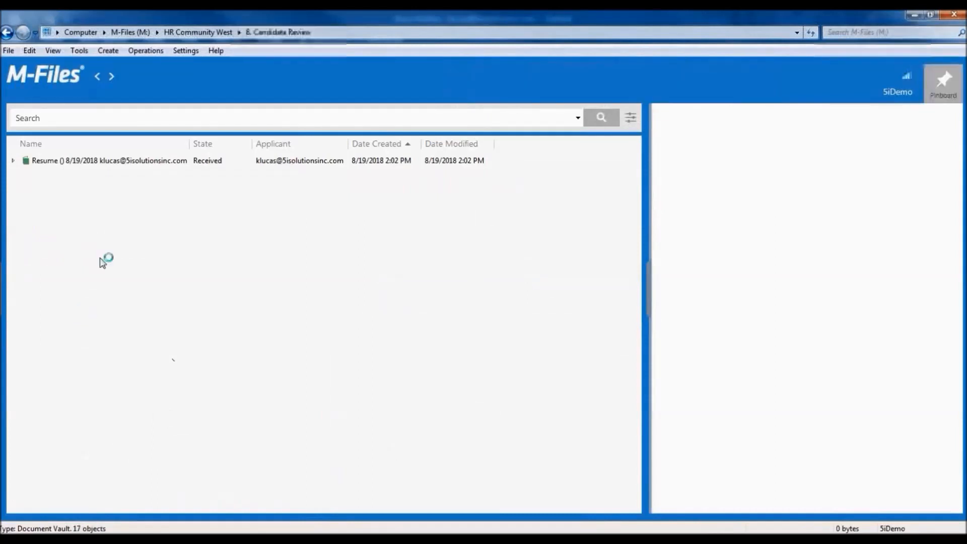
click(119, 163)
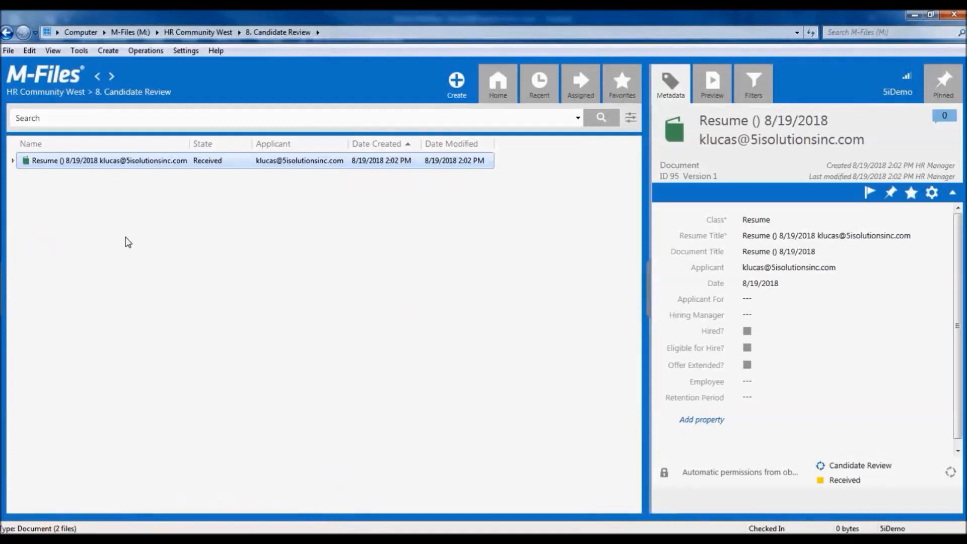
click(13, 161)
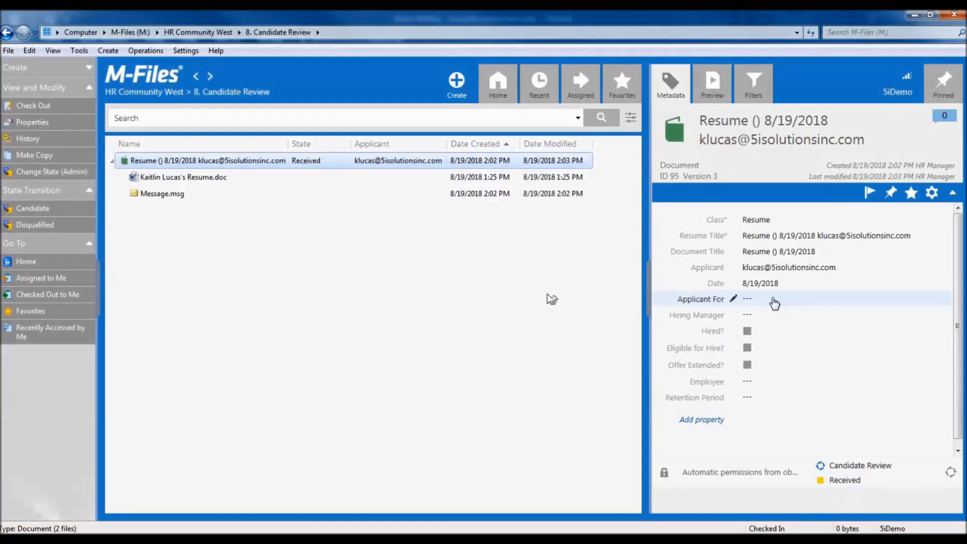
Set Applicant For to AP/AR Admin Asst., choose a Hiring Manager, and save the resume's metadata.
click(774, 301)
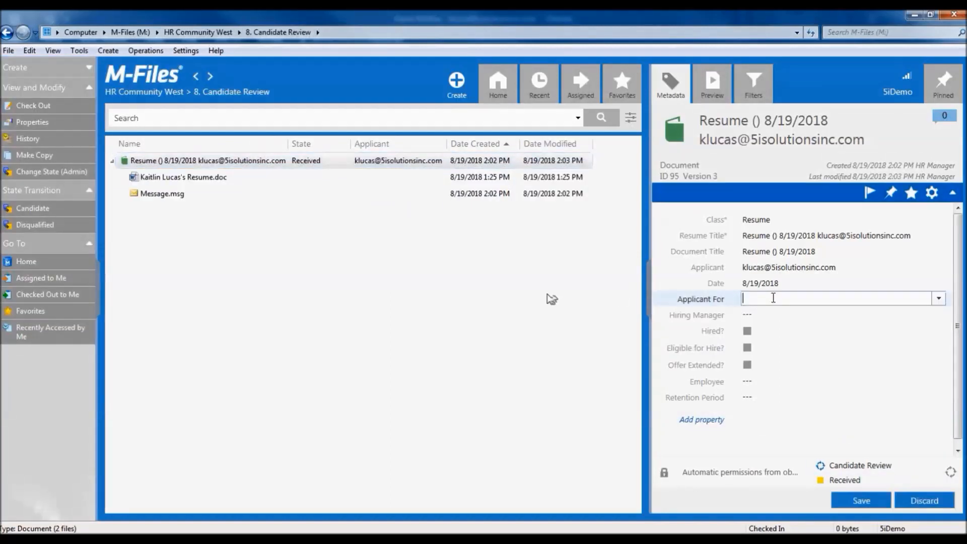
click(939, 299)
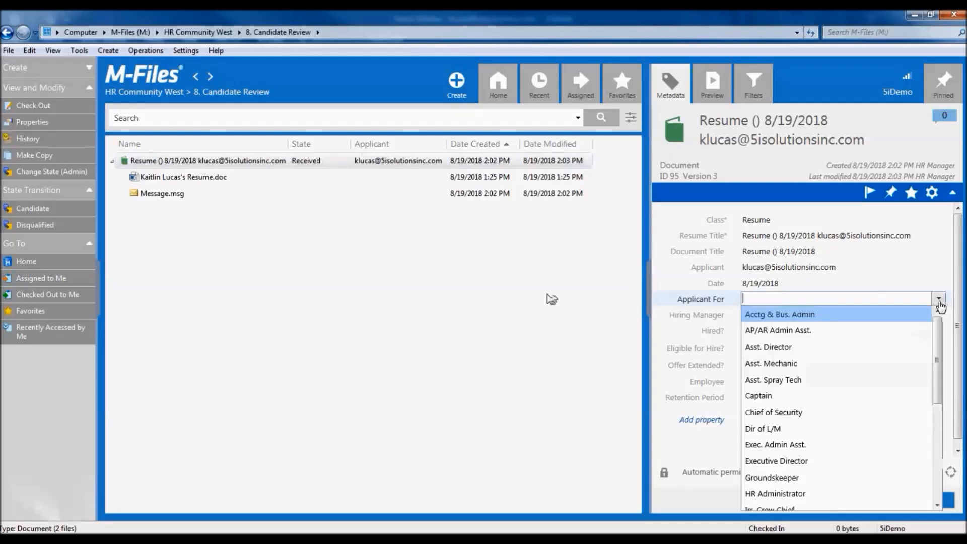
click(906, 327)
click(849, 317)
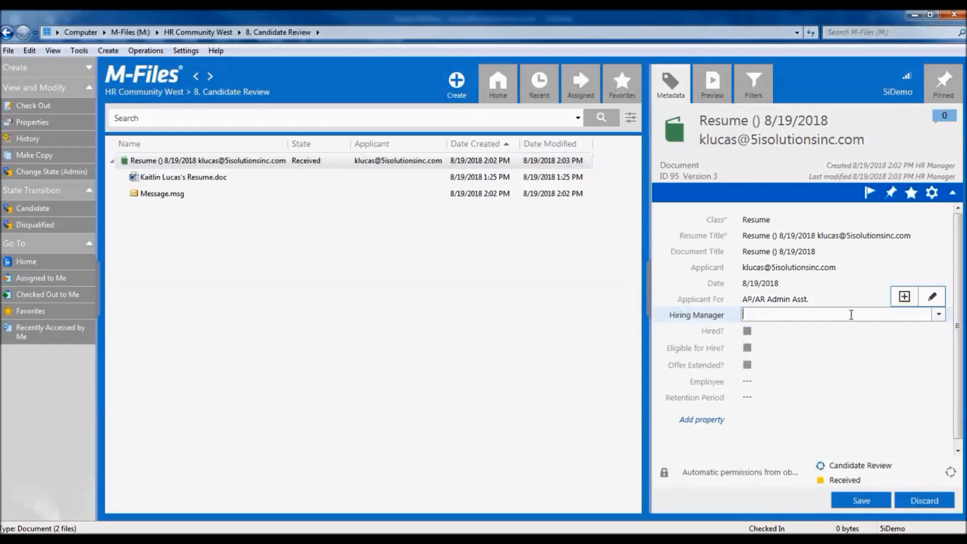
click(939, 315)
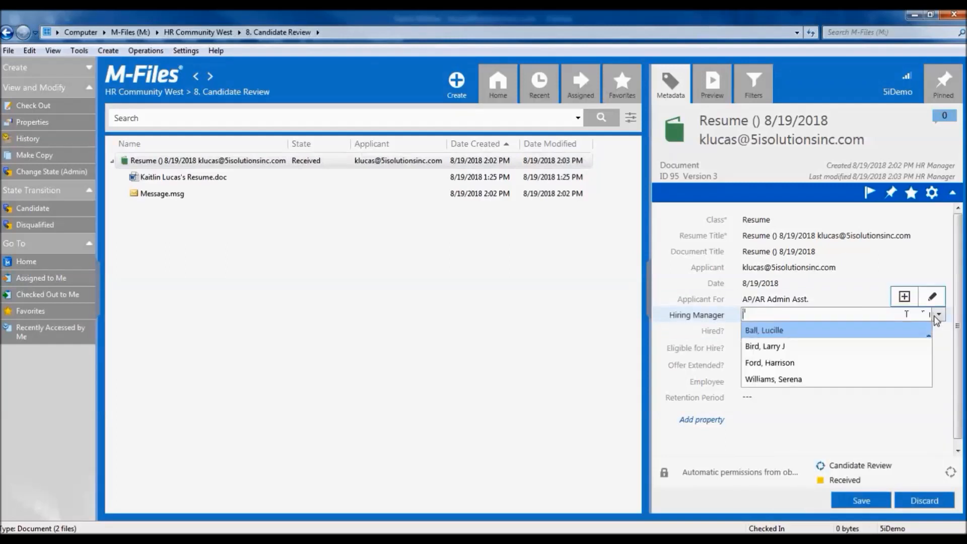
click(839, 381)
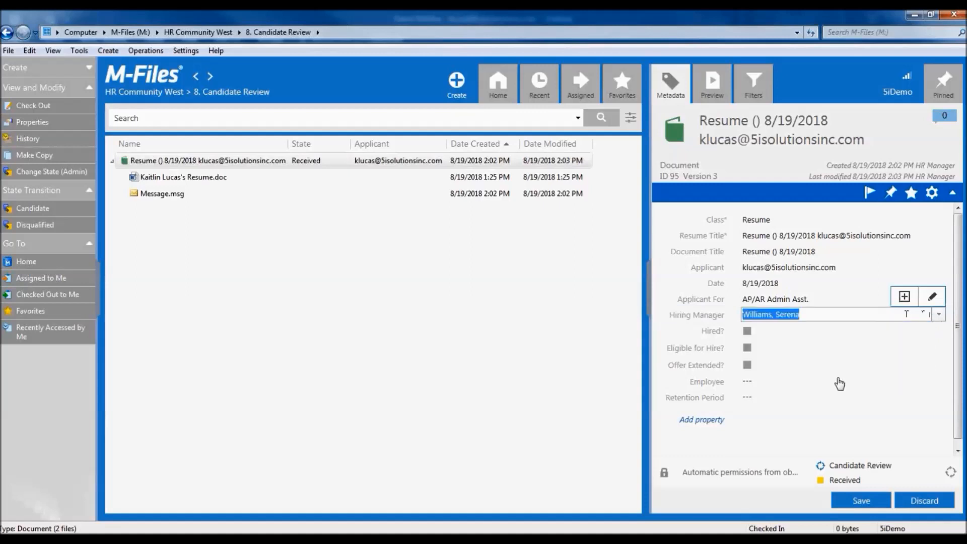
click(858, 500)
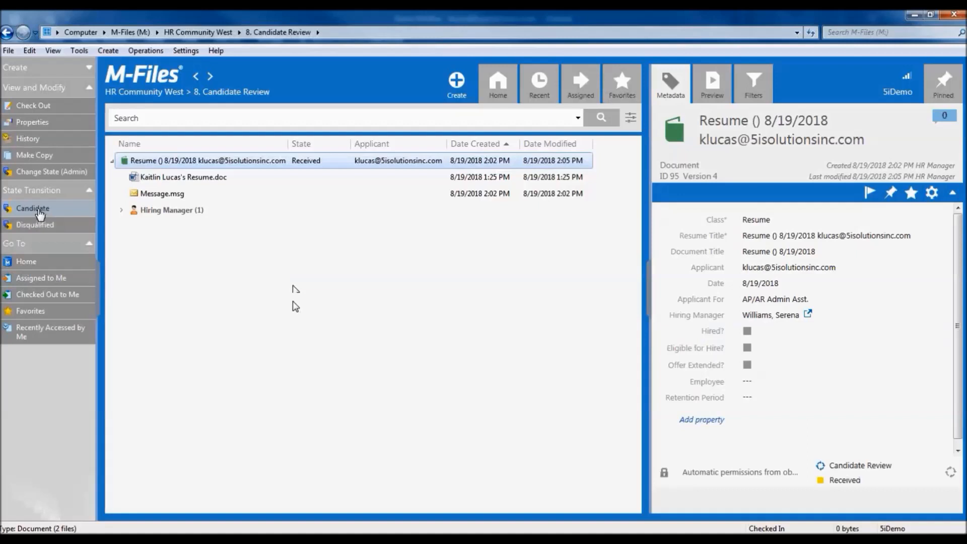
Transition the resume from Received to the Candidate state and confirm the change.
click(39, 210)
click(522, 339)
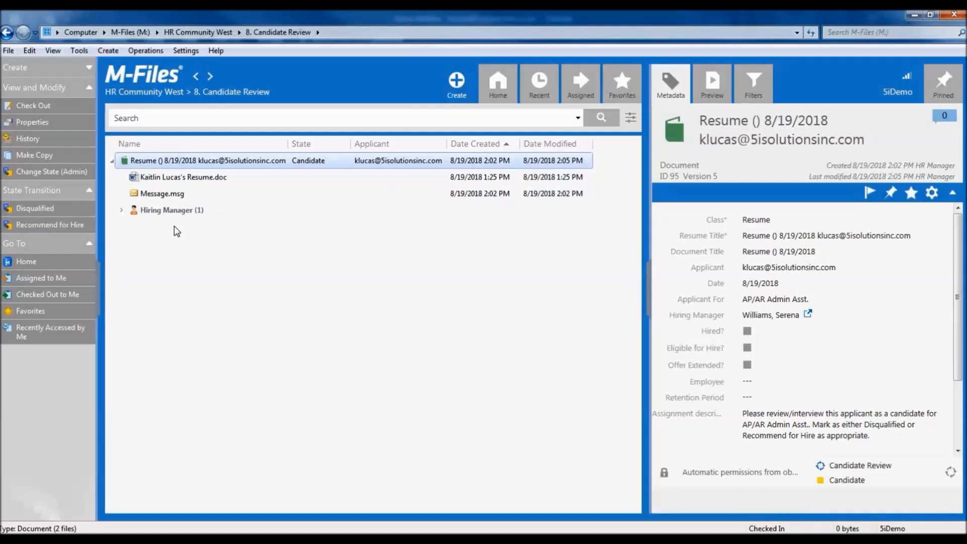
In the HR Community West - Mgr window, apply Recommend for Hire to the assigned resume.
mouse_move(256, 516)
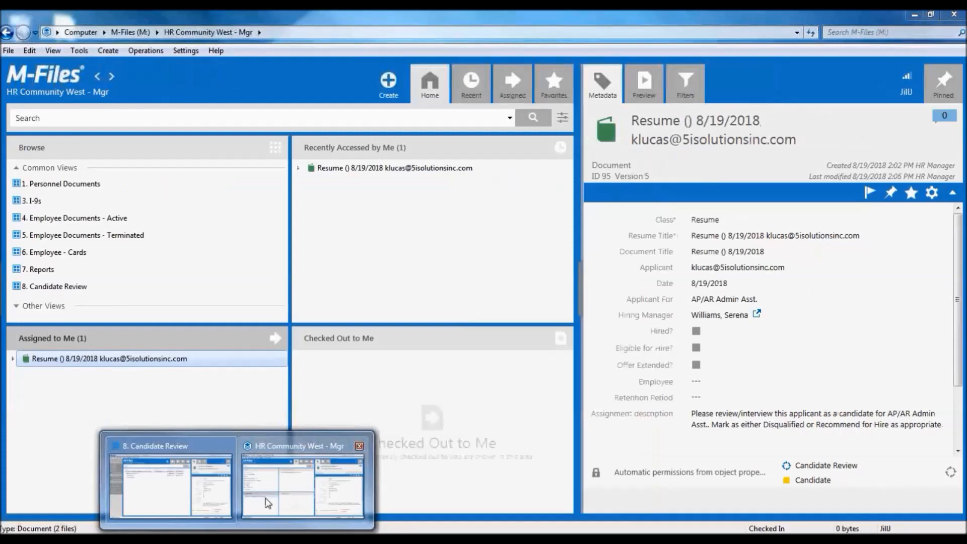
click(267, 502)
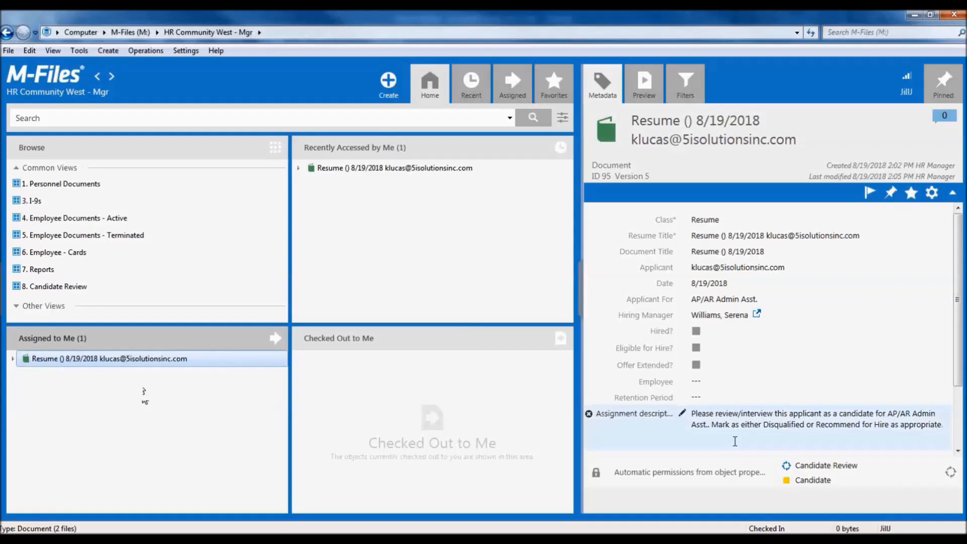
click(2, 297)
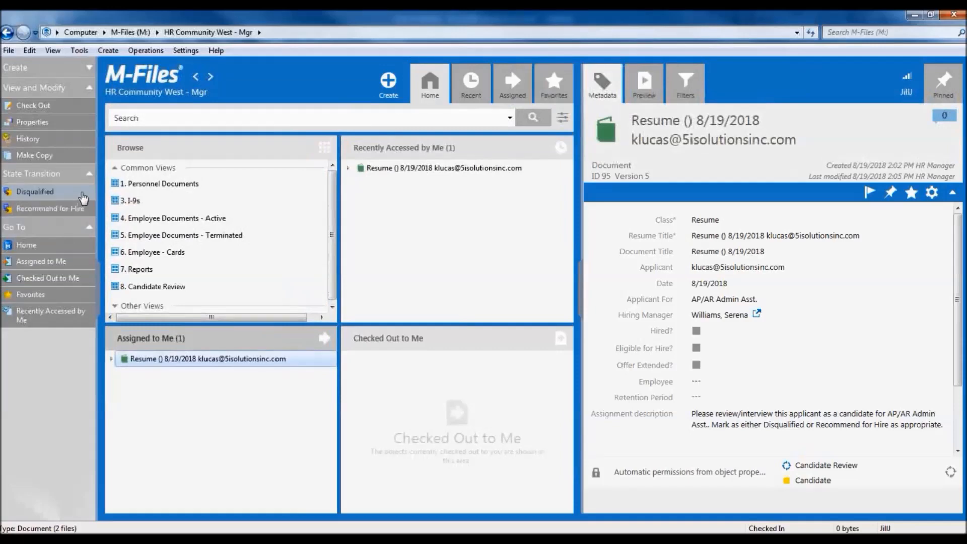
click(80, 208)
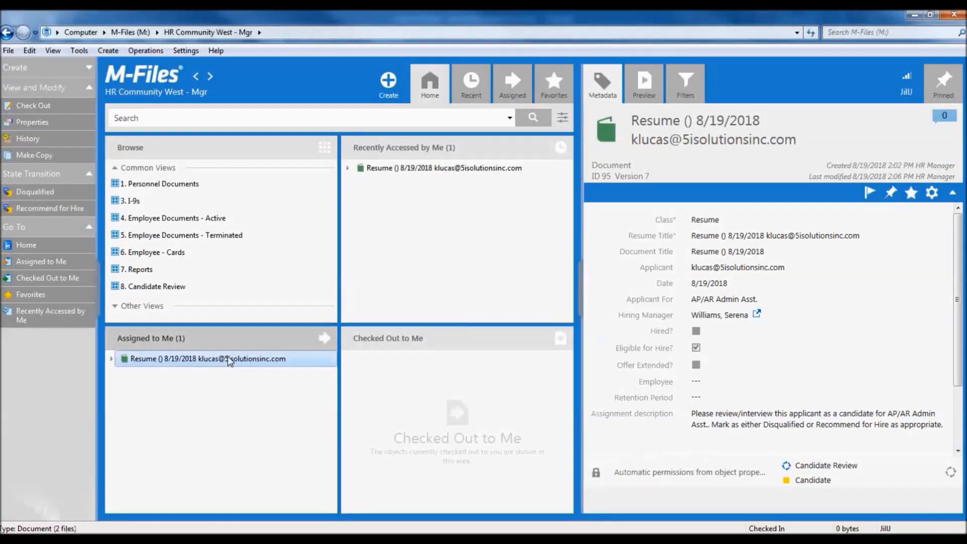
click(71, 210)
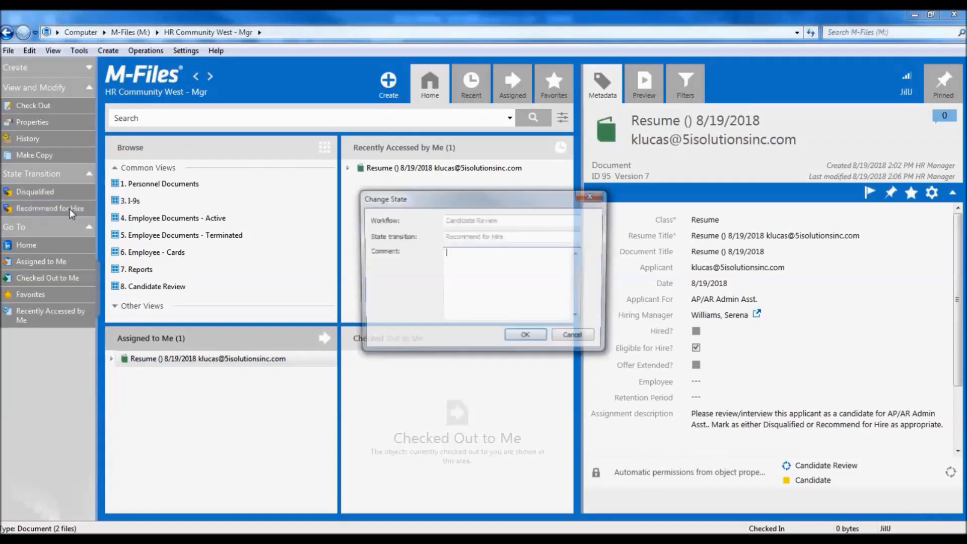
click(512, 338)
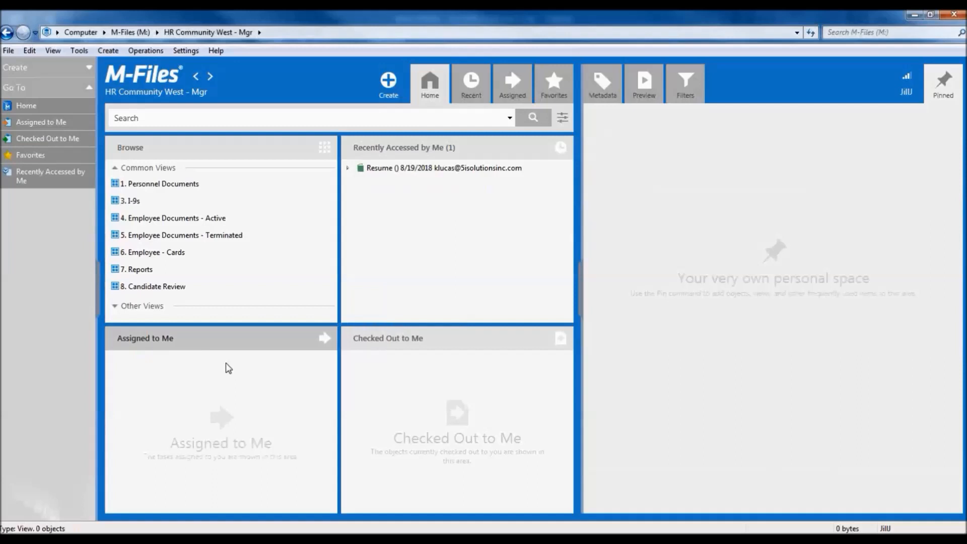
mouse_move(198, 523)
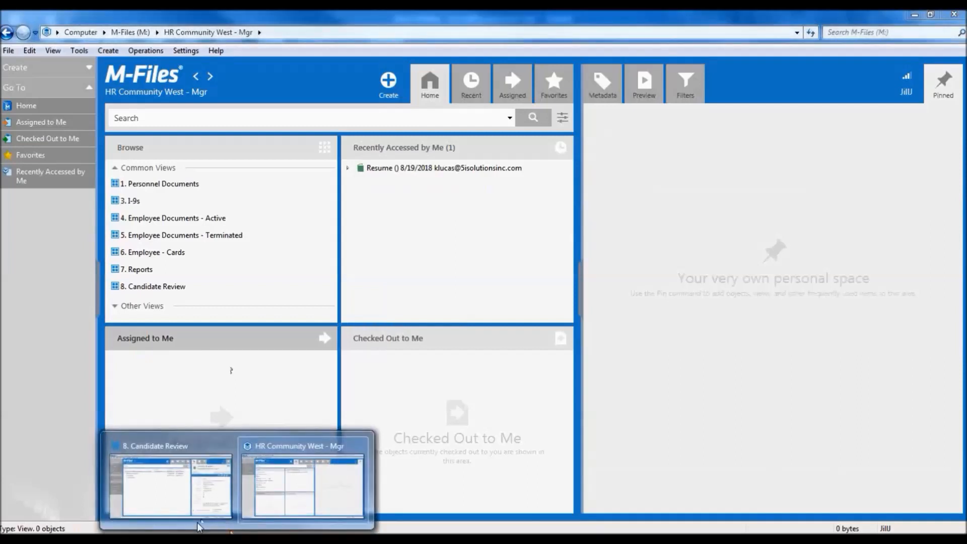
click(187, 506)
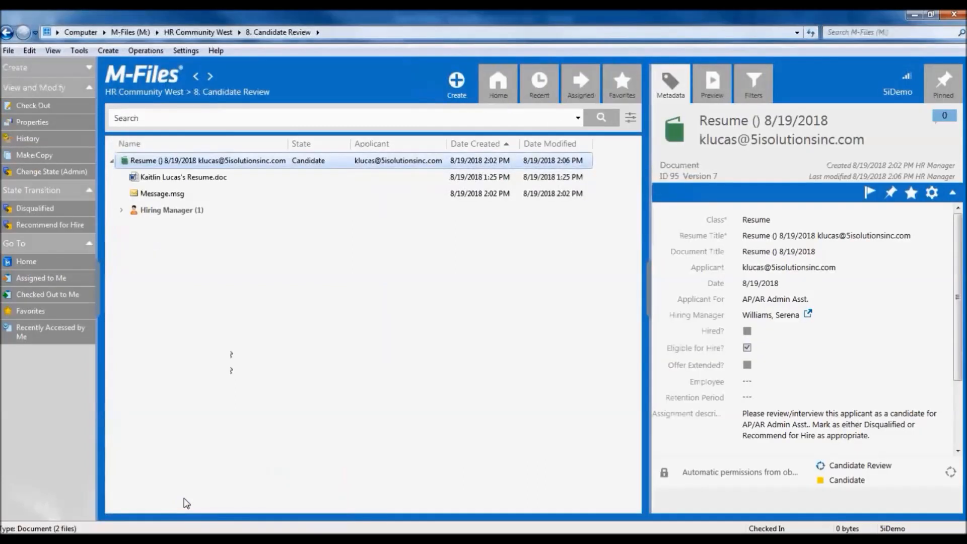
click(494, 96)
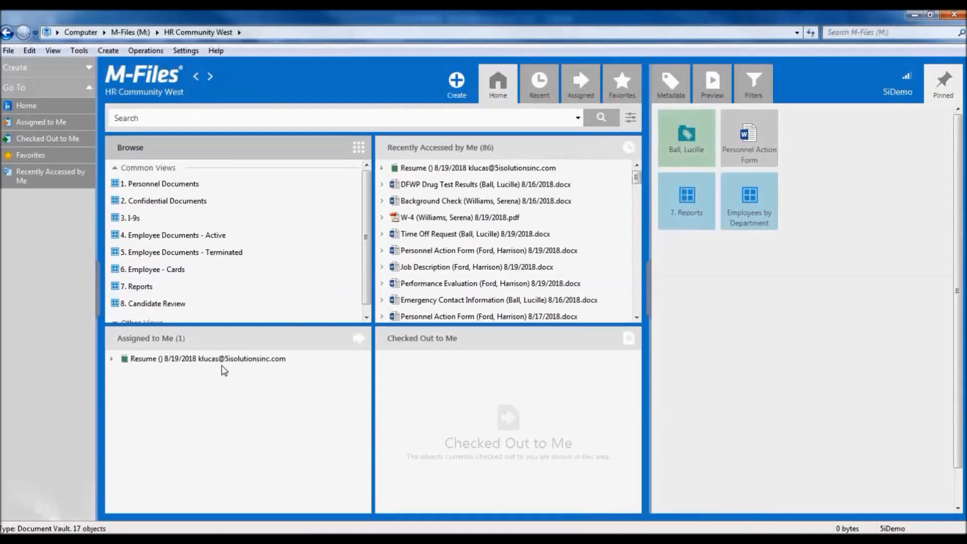
click(225, 359)
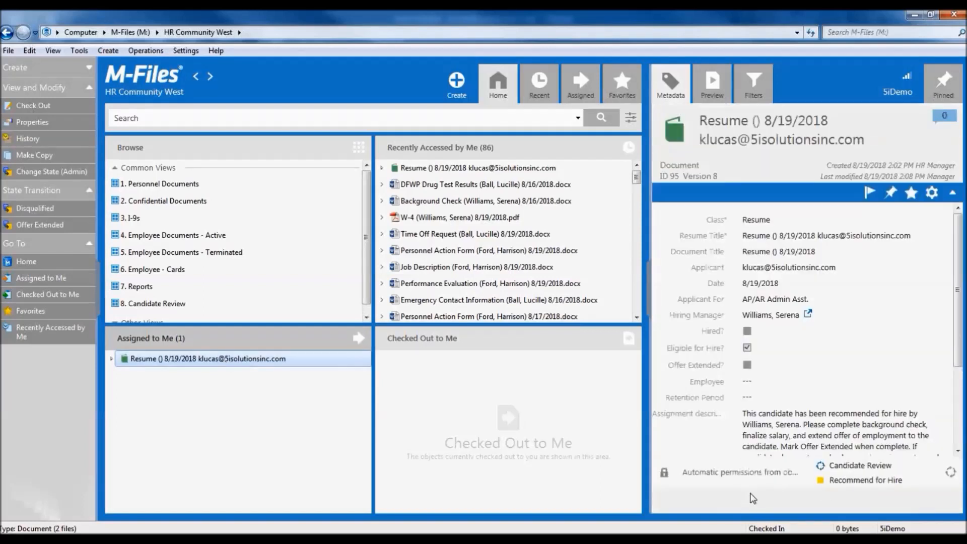
scroll(901, 378, down, 2)
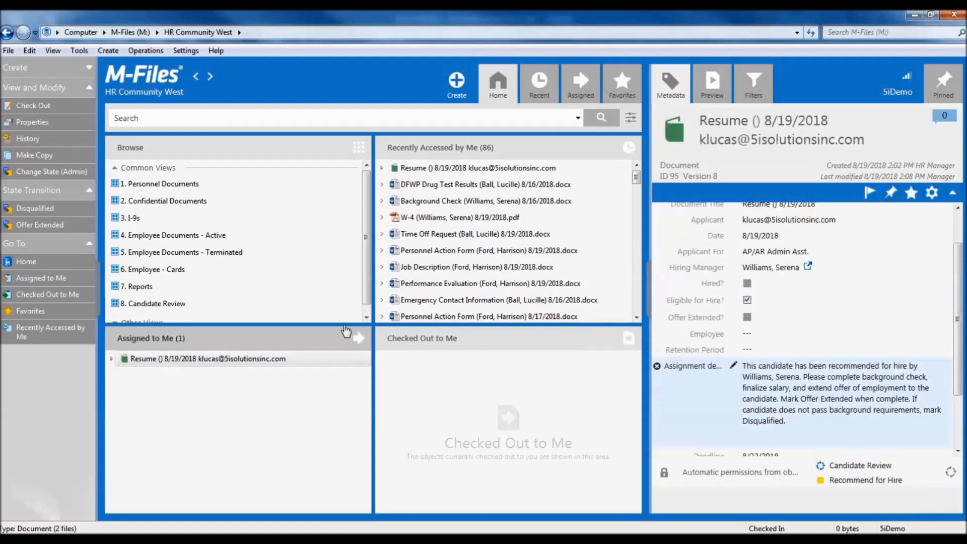
Move the resume to Offer Extended and review its updated version 9 properties.
click(53, 227)
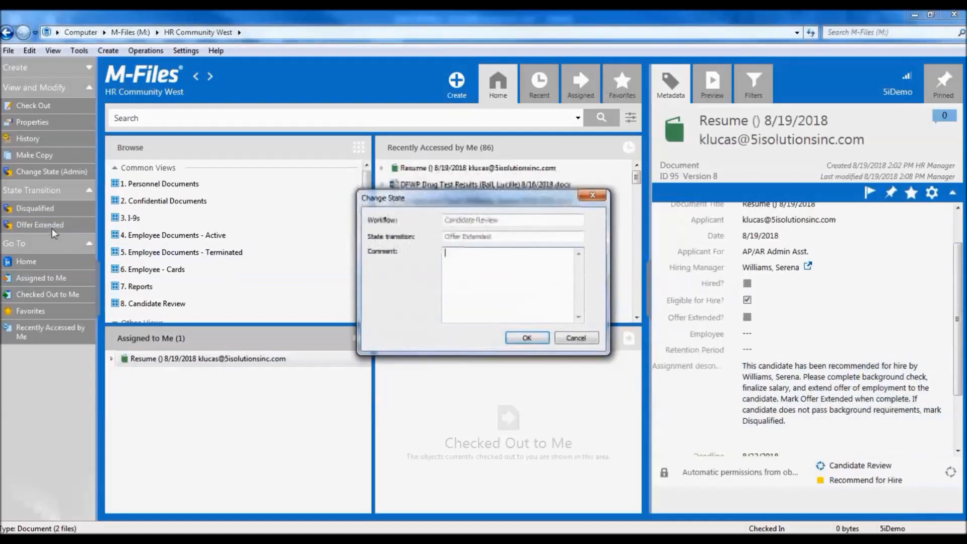
click(523, 340)
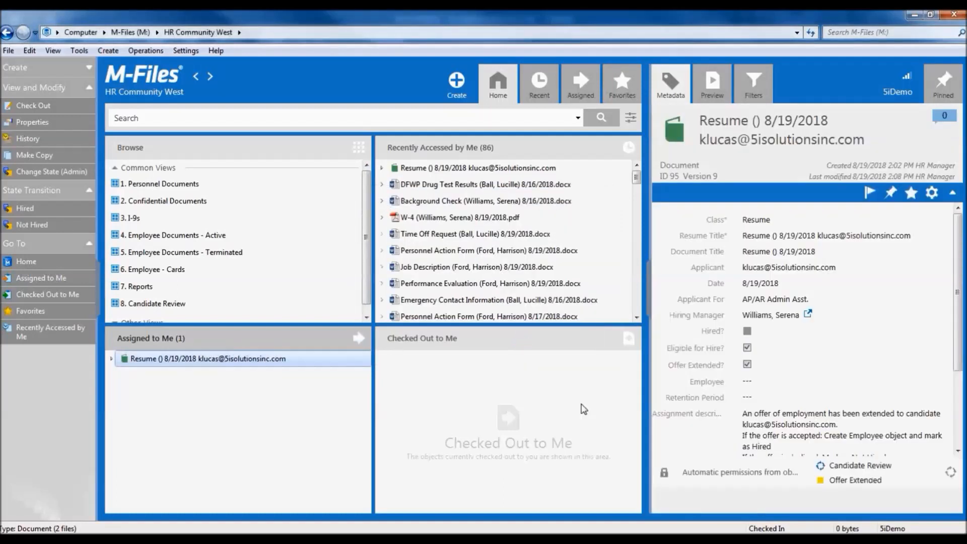
scroll(961, 359, down, 3)
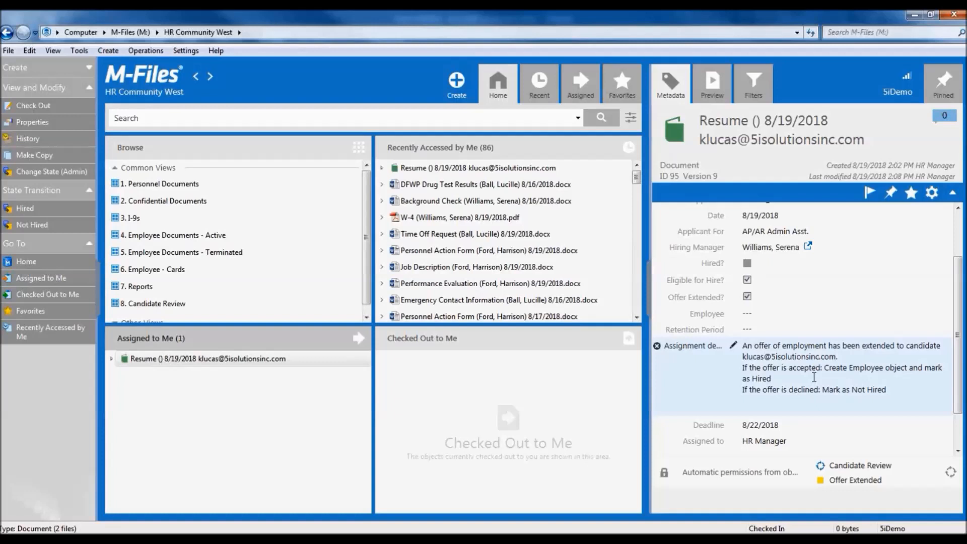
Add a new employee from the resume's Employee property and enter the applicant's first and last name.
click(816, 313)
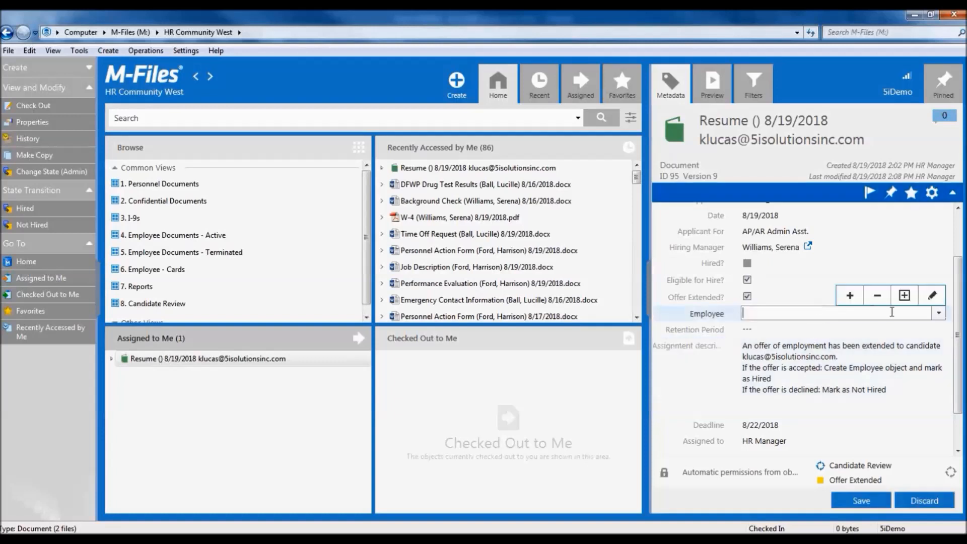
click(905, 296)
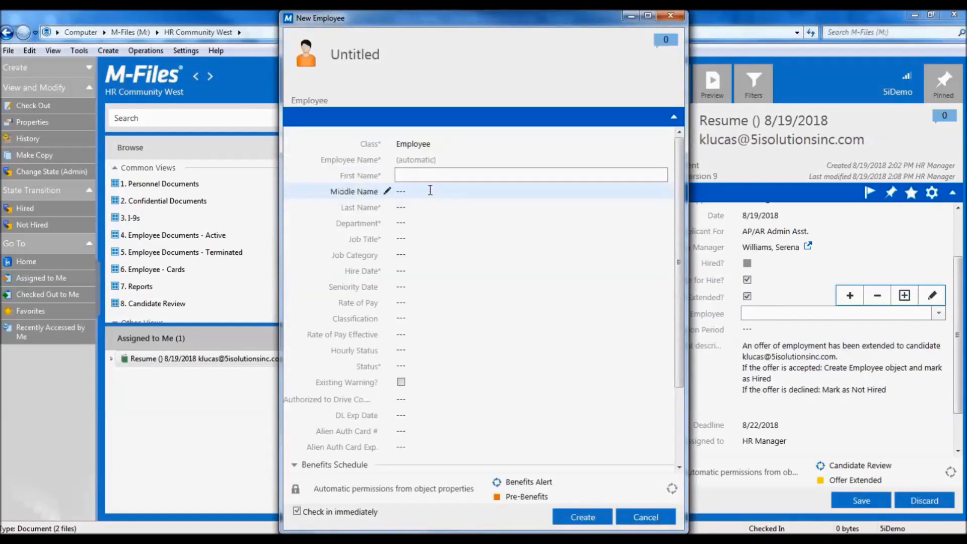
key(Tab)
key(Tab)
key(Tab)
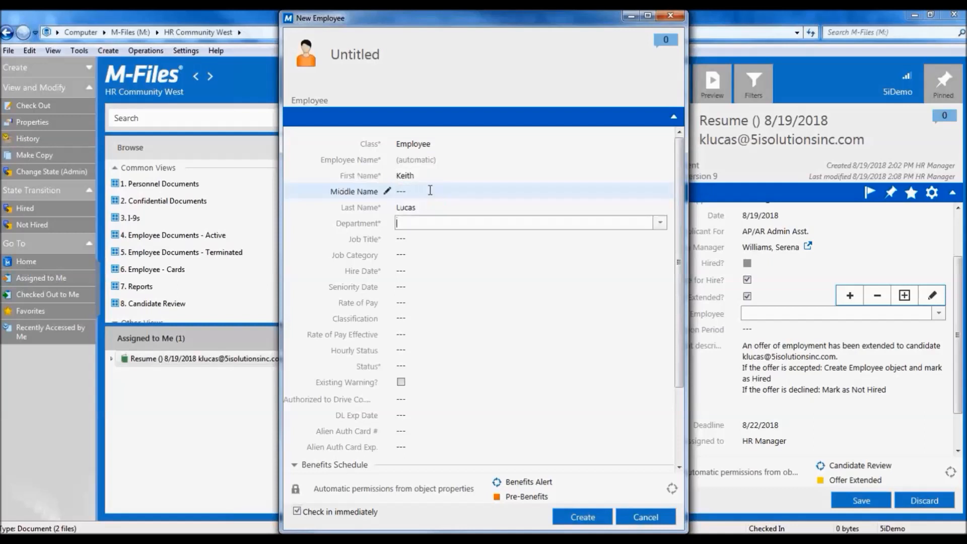
Set department 92-Landscape/Maintenance, job title Asst. Director, and hire date 8/19/2018.
click(660, 224)
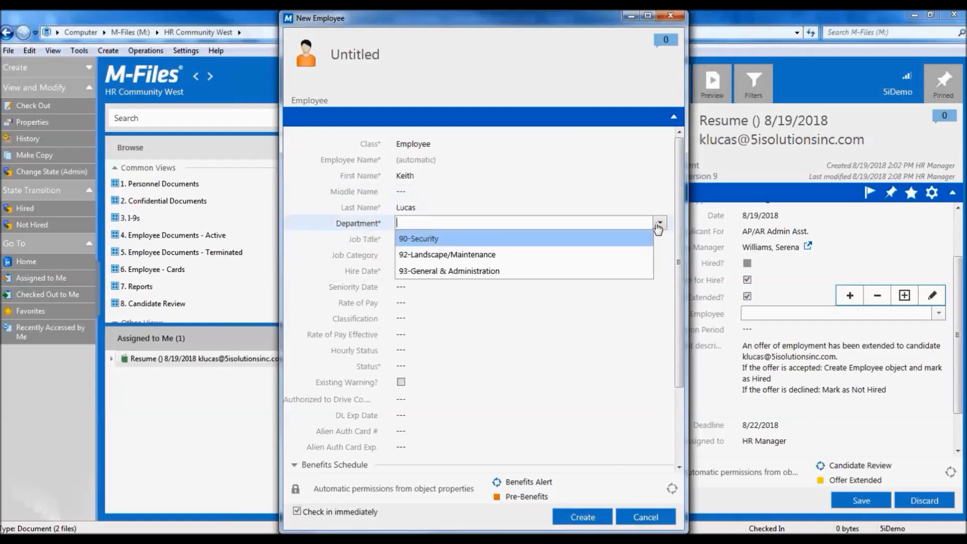
click(572, 253)
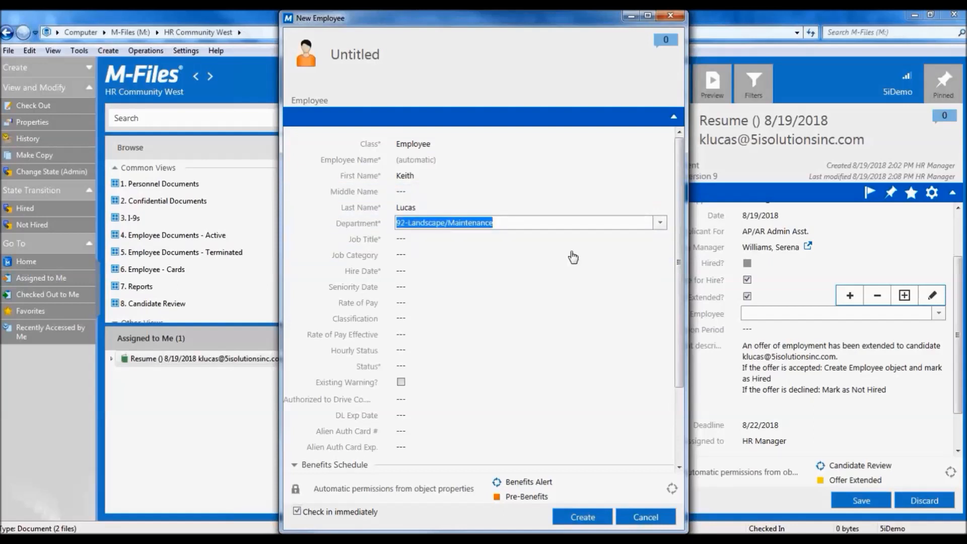
click(485, 242)
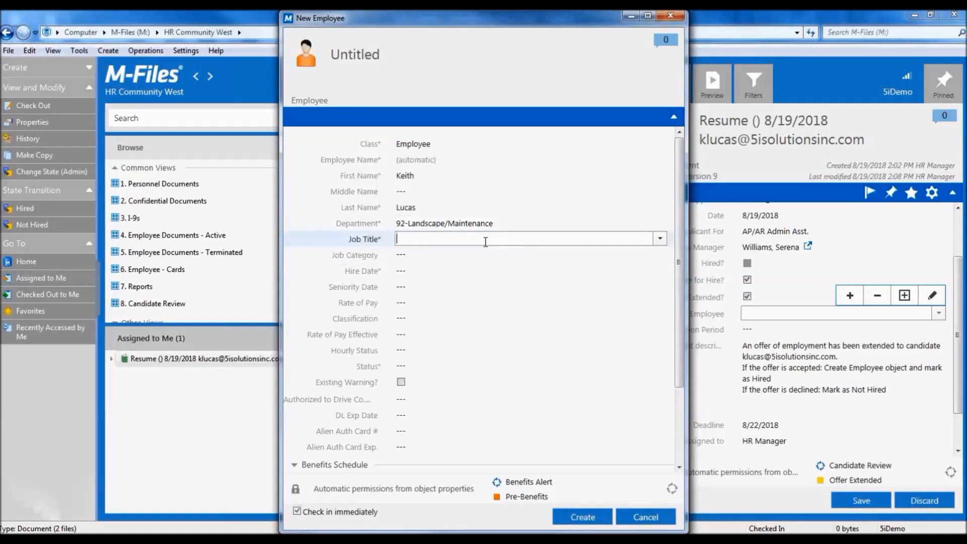
click(661, 240)
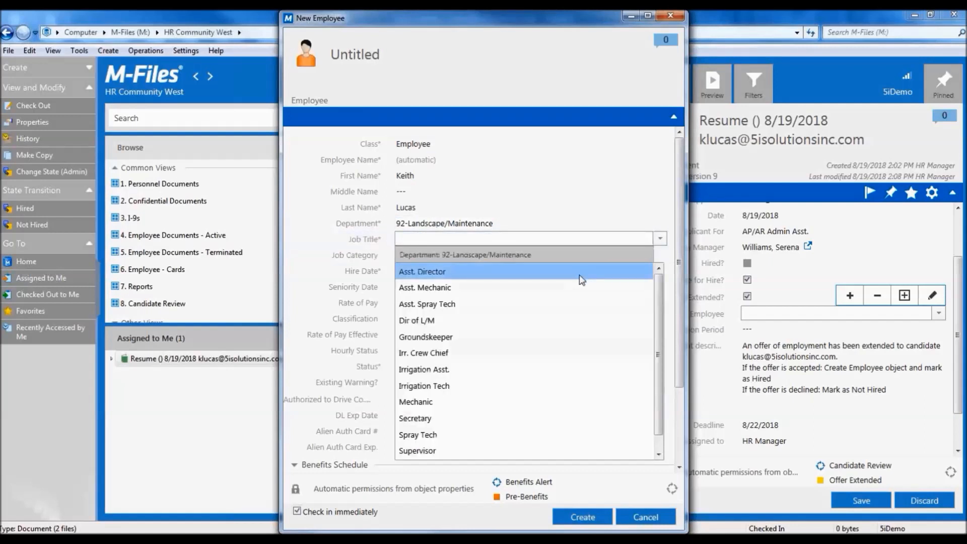
click(579, 271)
click(480, 272)
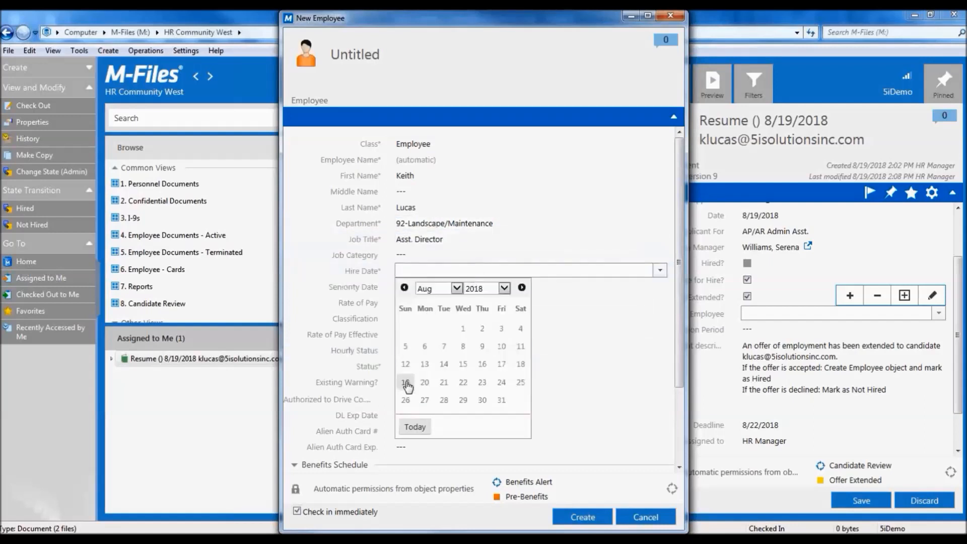
click(404, 384)
Enter pay rate 15.00, status Active, and the applicant's date of birth, then create the employee.
click(429, 304)
text(15.00)
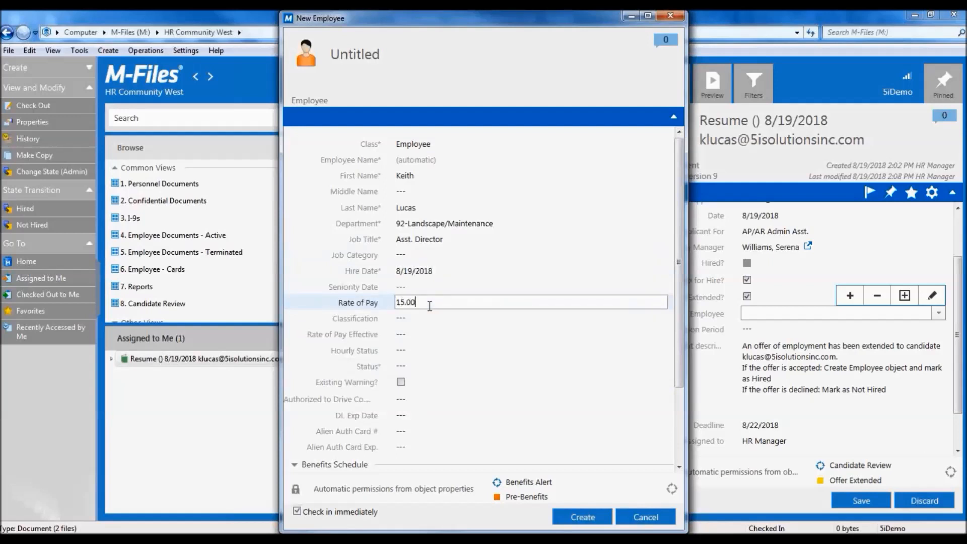
click(427, 365)
text(a)
click(425, 385)
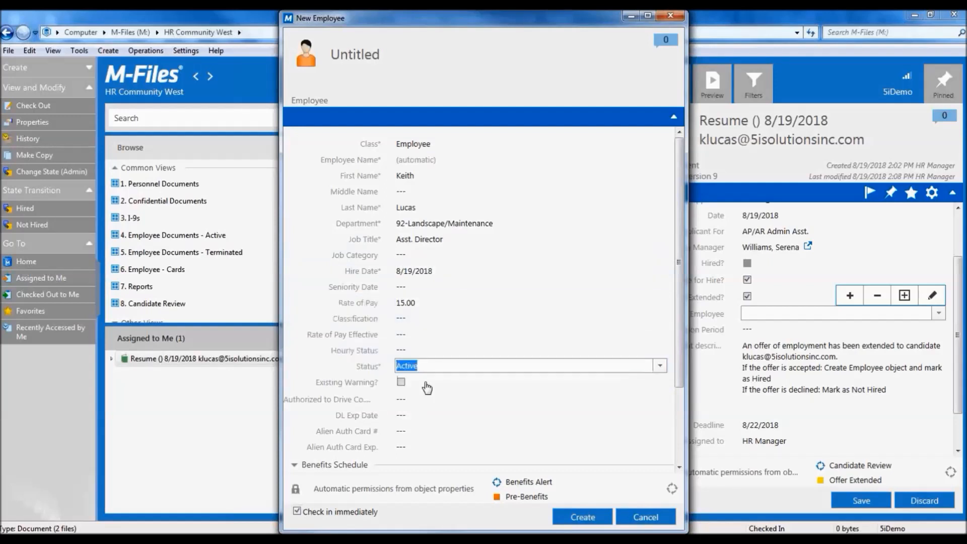
scroll(424, 385, down, 3)
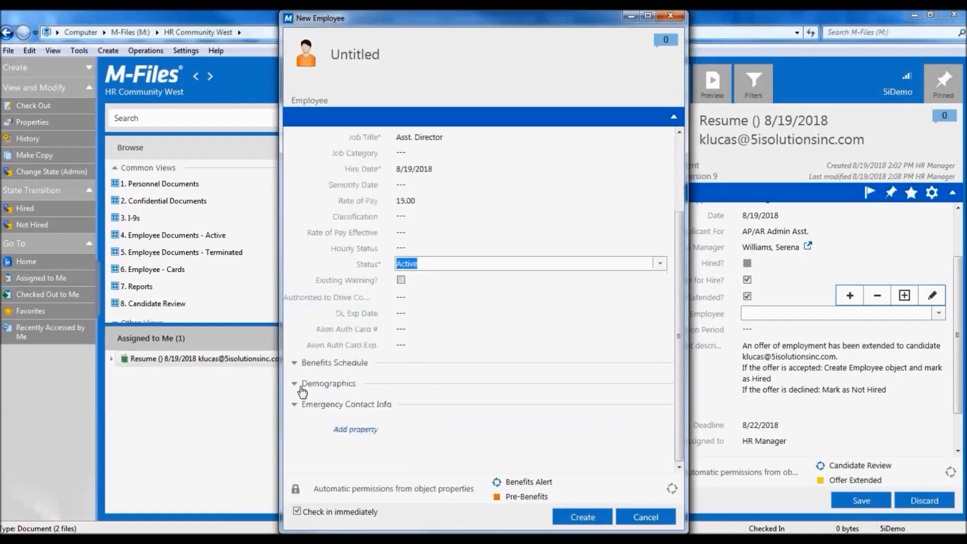
click(296, 385)
click(408, 402)
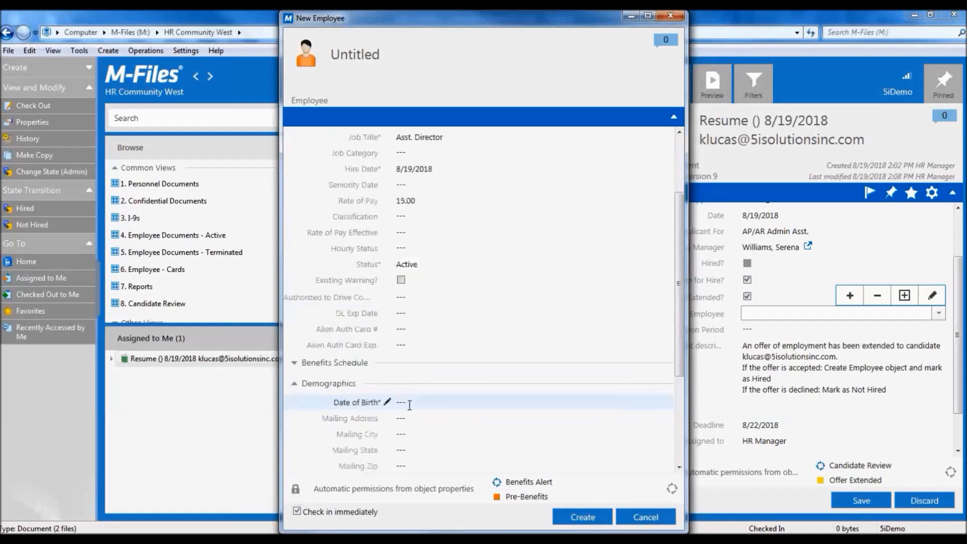
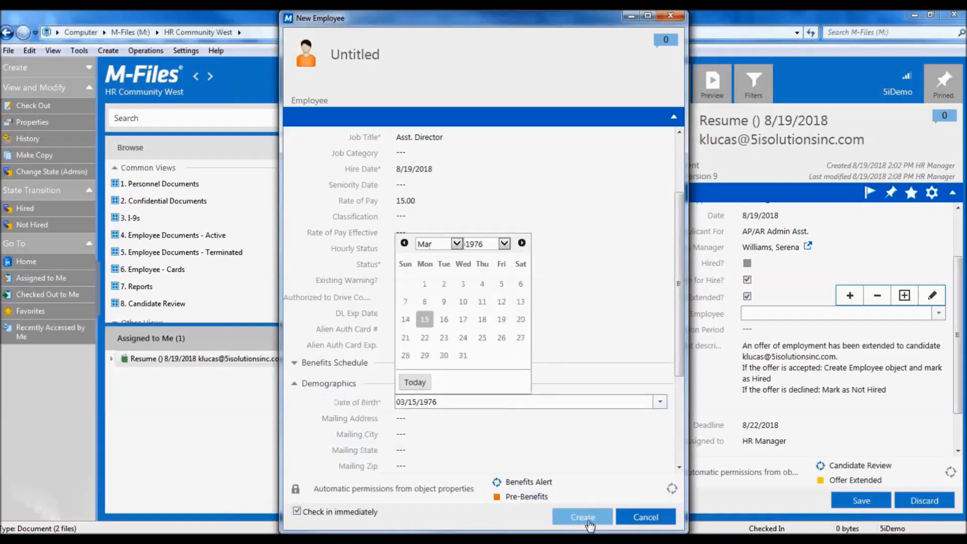
click(590, 527)
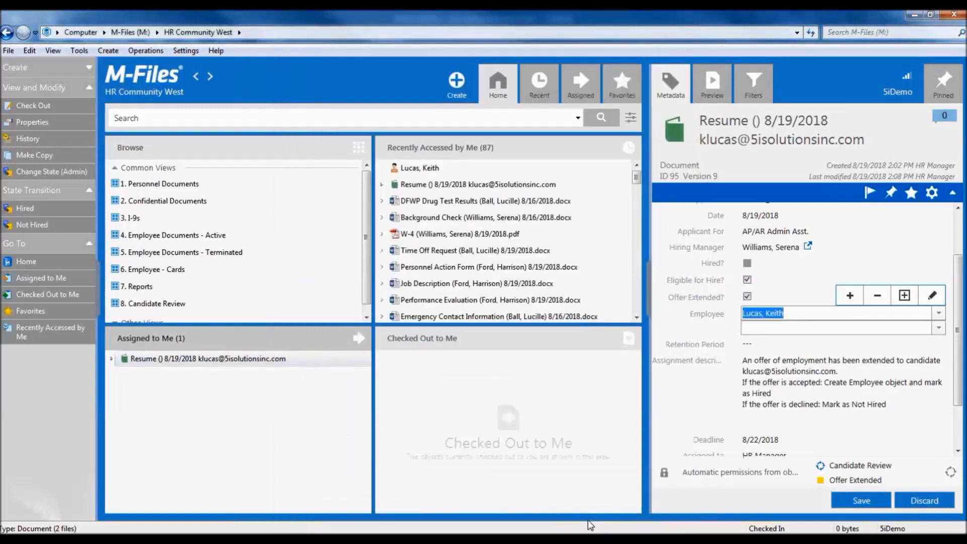
Save the new employee link on the resume and move the candidate to Hired.
click(854, 501)
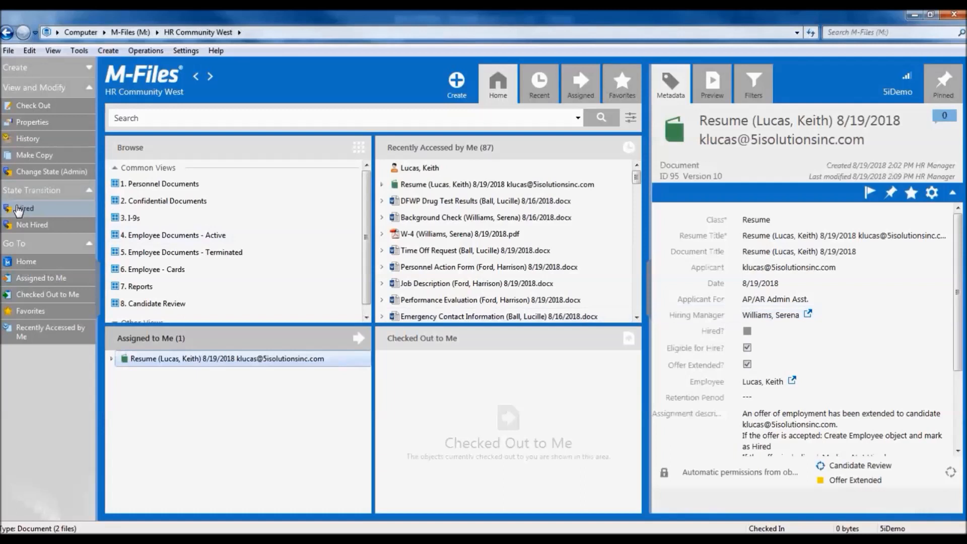
click(23, 208)
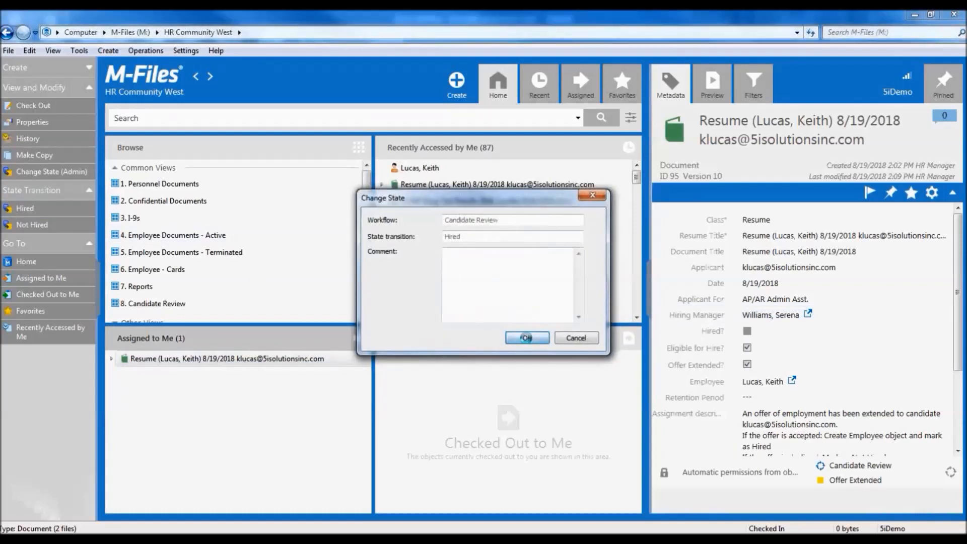
click(527, 338)
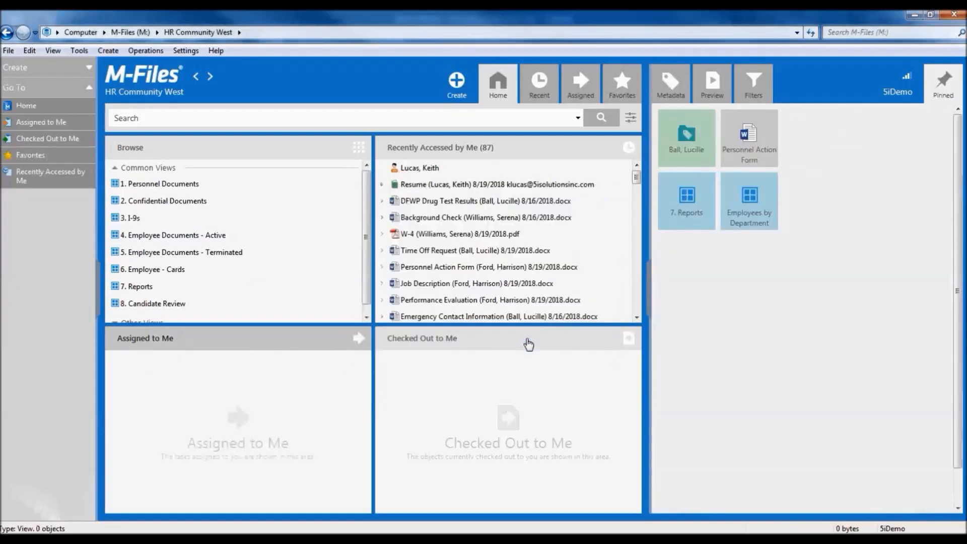